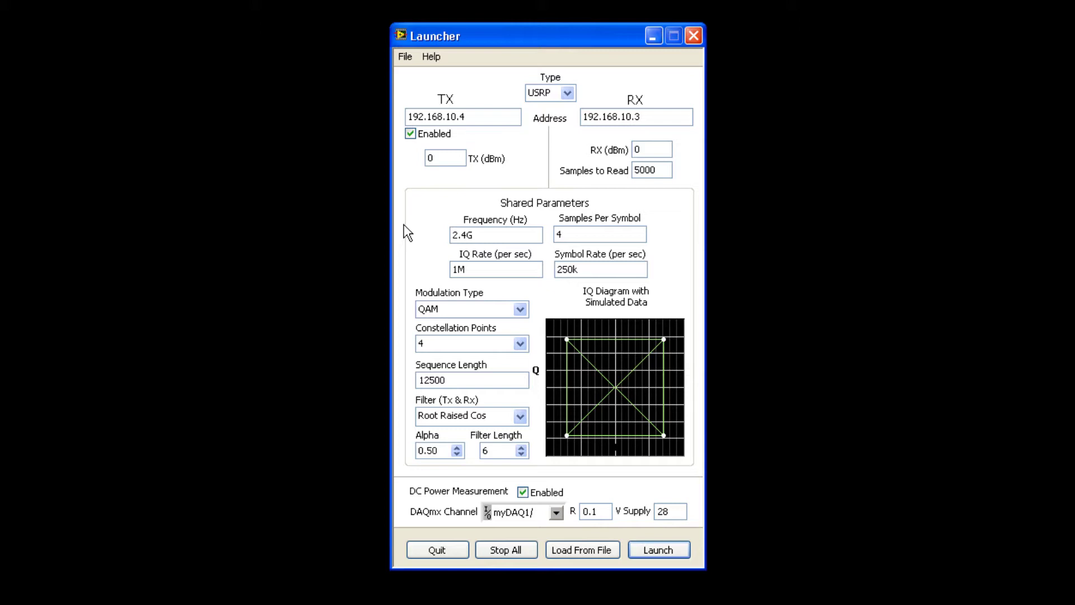
- Toggle the hardware type to PXI and back to USRP, then launch the 4-QAM 2.4 GHz session
{"action": "left_click", "coordinate": [555, 90]}
{"action": "left_click", "coordinate": [559, 106]}
{"action": "left_click", "coordinate": [556, 96]}
{"action": "left_click", "coordinate": [558, 121]}
{"action": "left_click", "coordinate": [653, 551]}
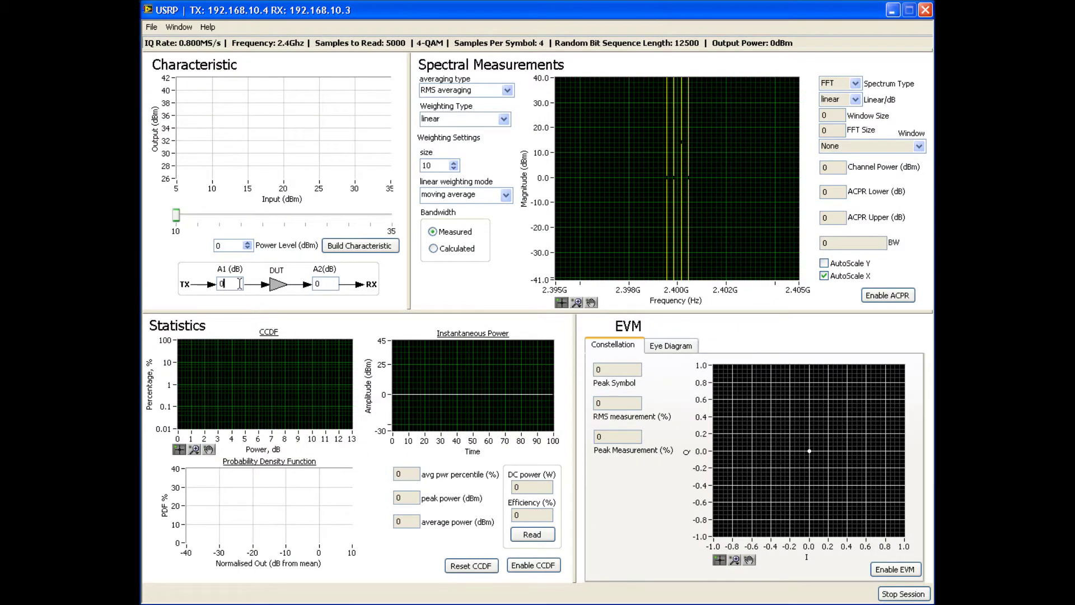
- Set attenuation A1 to 16 dB and A2 to -56 dB
{"action": "left_click_drag", "start_coordinate": [225, 283], "coordinate": [204, 284]}
{"action": "type", "text": "16"}
{"action": "key", "text": "Tab"}
{"action": "type", "text": "-56"}
- Build the AM/AM characteristic over the 10 to 35 dBm range and enable the EVM constellation
{"action": "left_click", "coordinate": [342, 249]}
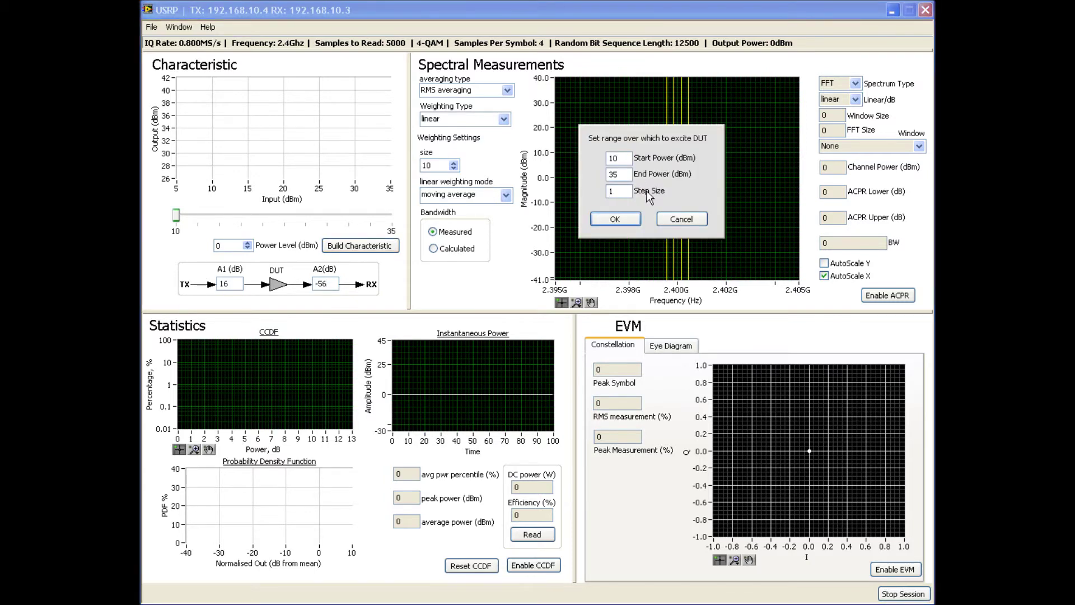
{"action": "left_click", "coordinate": [615, 219]}
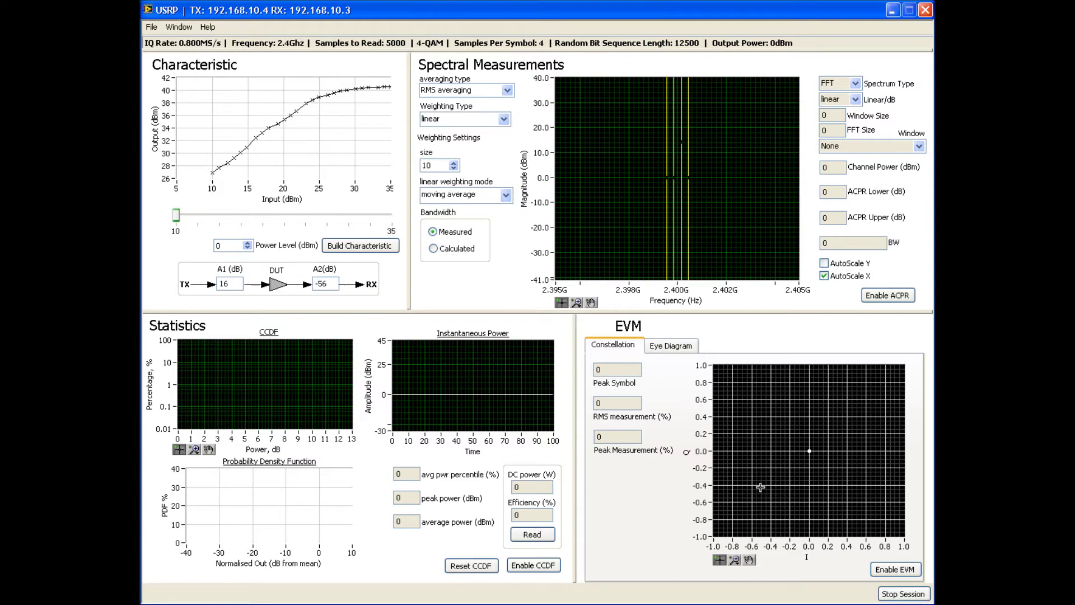
{"action": "left_click", "coordinate": [910, 574]}
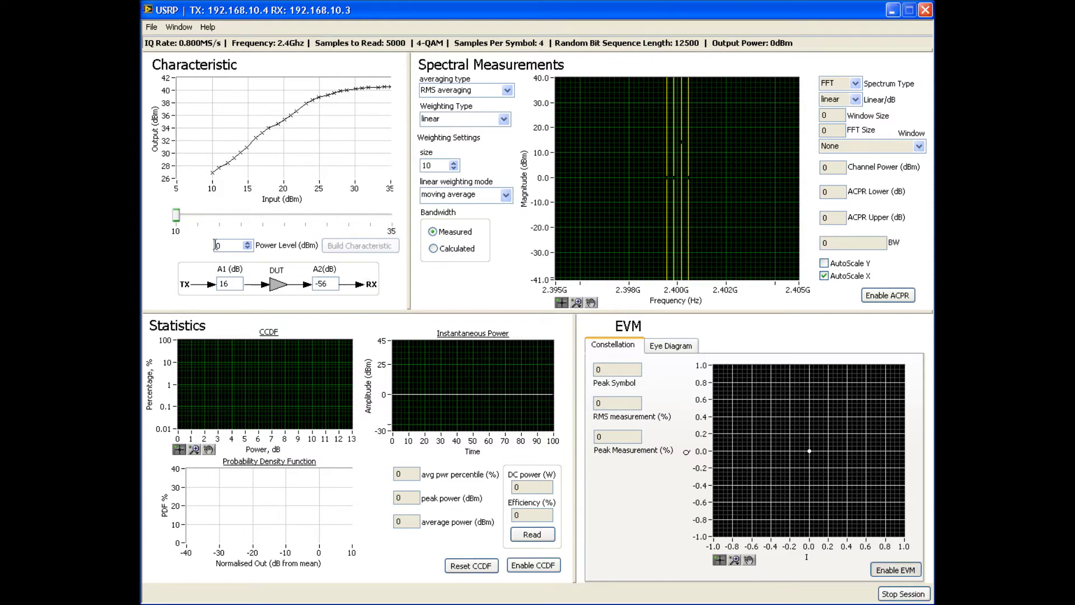
- Set the drive level to 11 dBm, stop EVM updates, and enable ACPR with calculated bandwidth
{"action": "left_click_drag", "start_coordinate": [177, 217], "coordinate": [184, 216]}
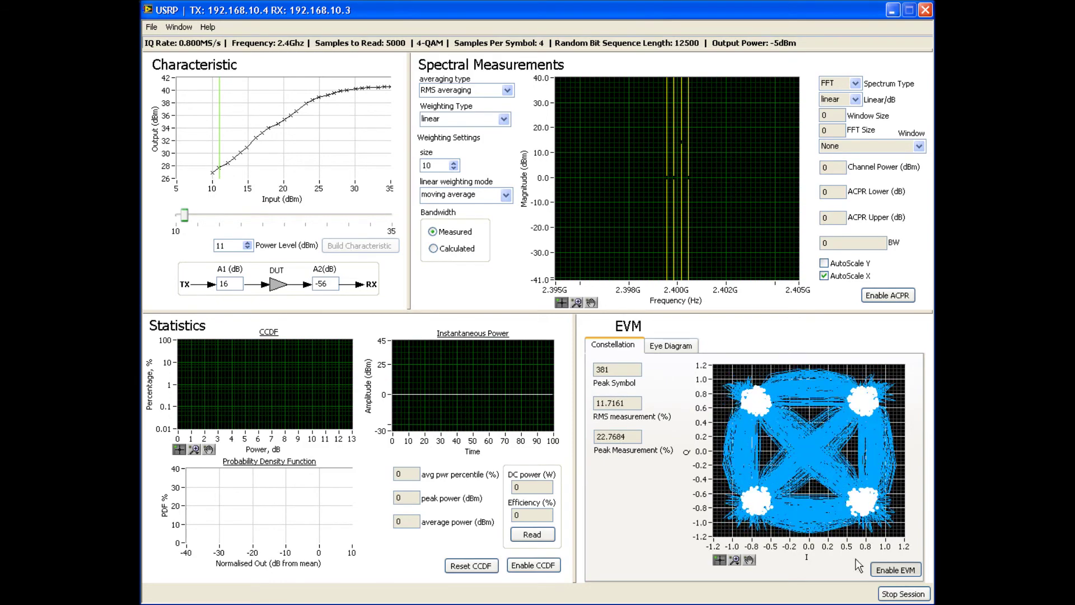
{"action": "left_click", "coordinate": [890, 569]}
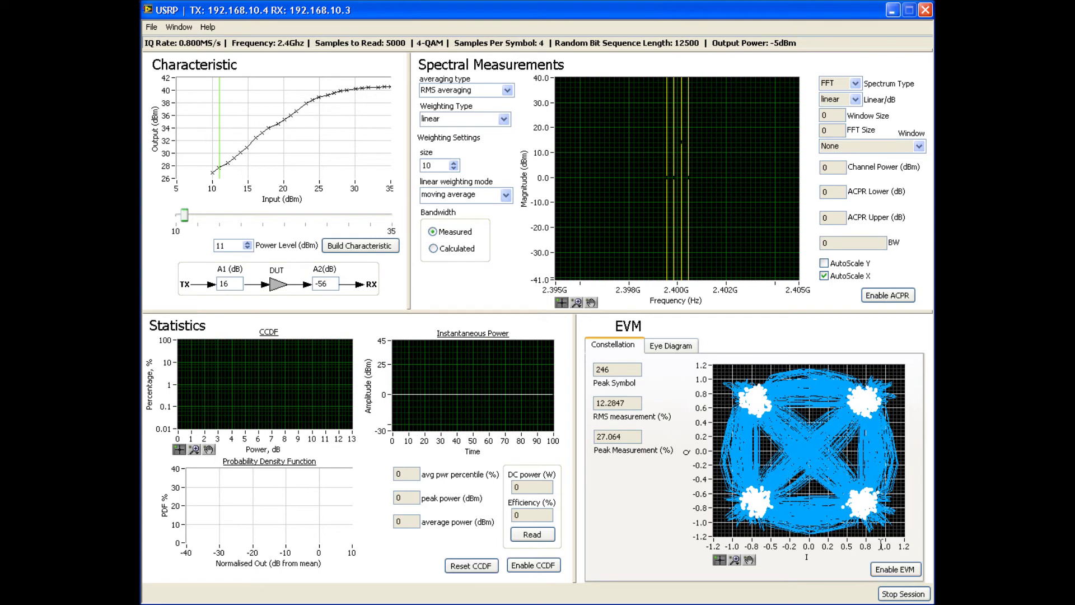
{"action": "left_click", "coordinate": [890, 297]}
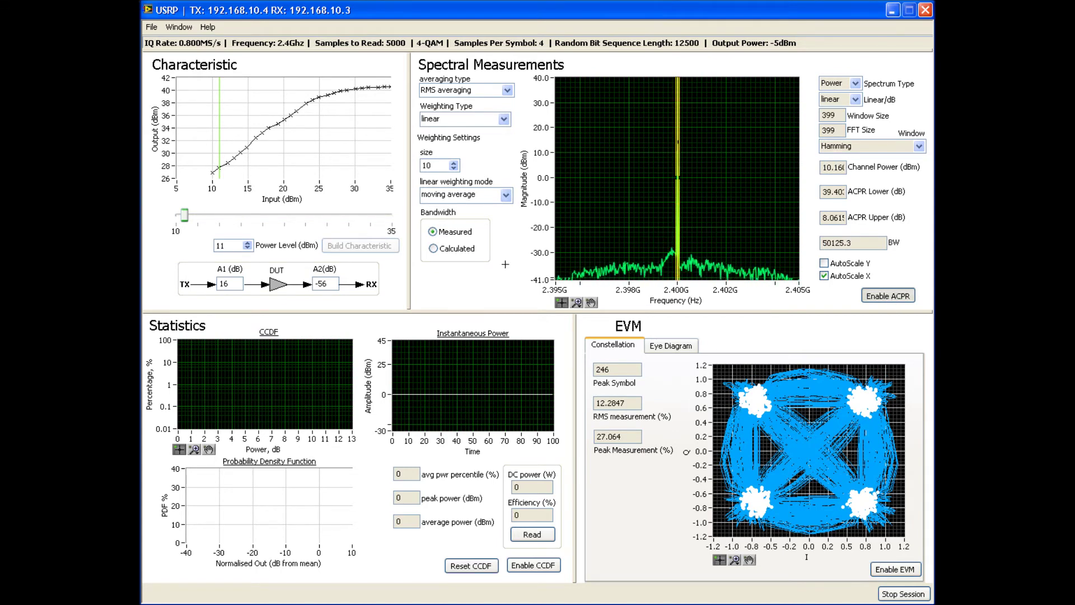
{"action": "left_click", "coordinate": [457, 250]}
- Enable CCDF statistics, read DC power for 1.61% efficiency, and raise the drive slider toward 18 dBm
{"action": "left_click", "coordinate": [535, 565]}
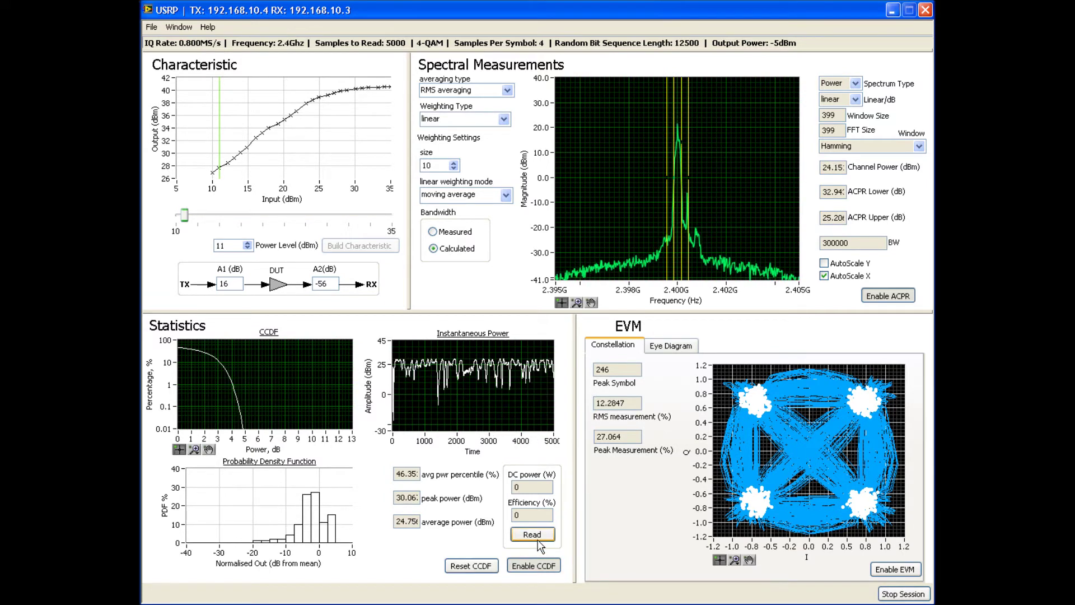
{"action": "left_click", "coordinate": [536, 538]}
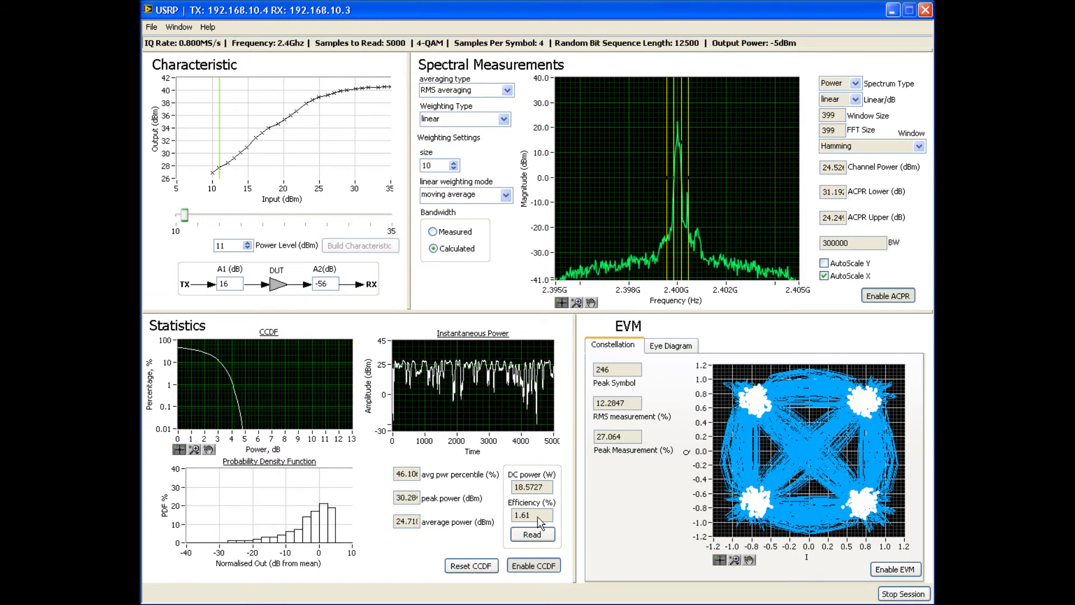
{"action": "left_click_drag", "start_coordinate": [186, 218], "coordinate": [247, 218]}
- Apply the 18 dBm drive level and re-read DC power: 18.1552 W, 4.572% efficiency
{"action": "left_click", "coordinate": [202, 249]}
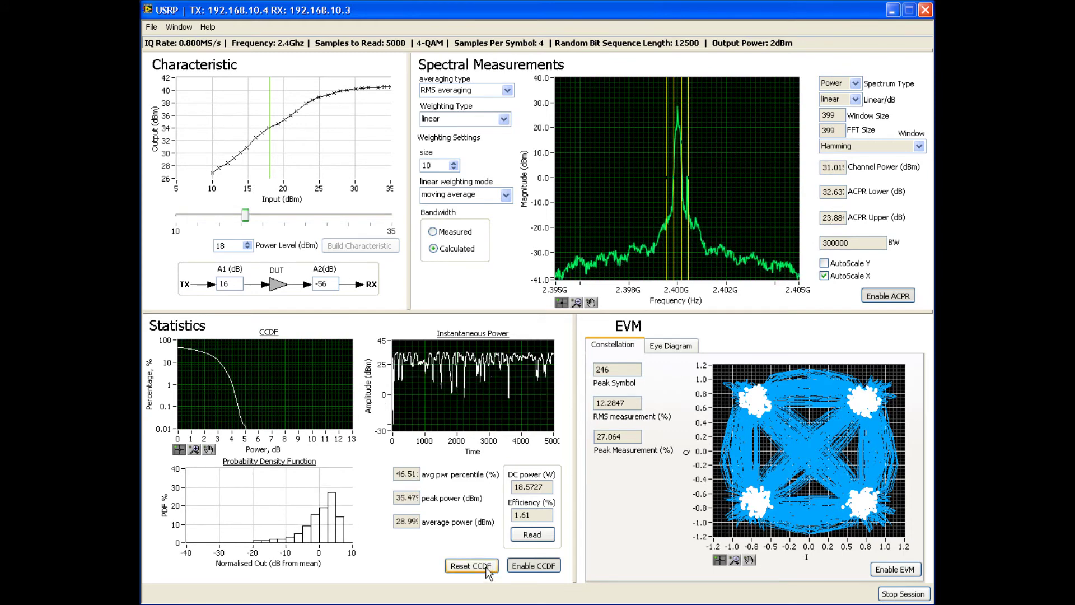
{"action": "left_click", "coordinate": [531, 537]}
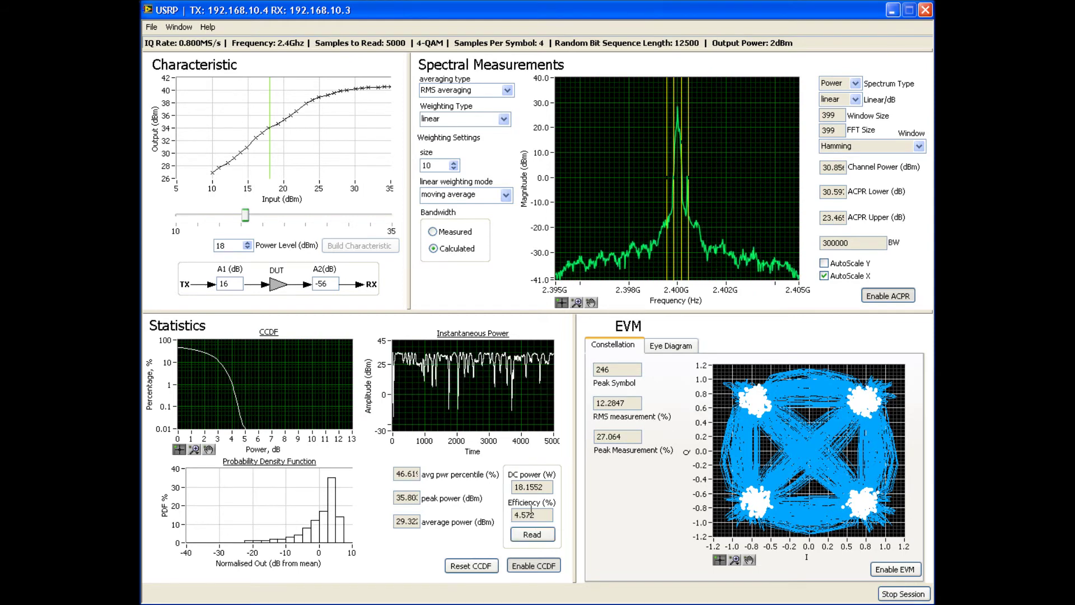
- Push the drive level to 32 dBm, reset the CCDF, and read 41.47% efficiency
{"action": "left_click_drag", "start_coordinate": [245, 215], "coordinate": [366, 220]}
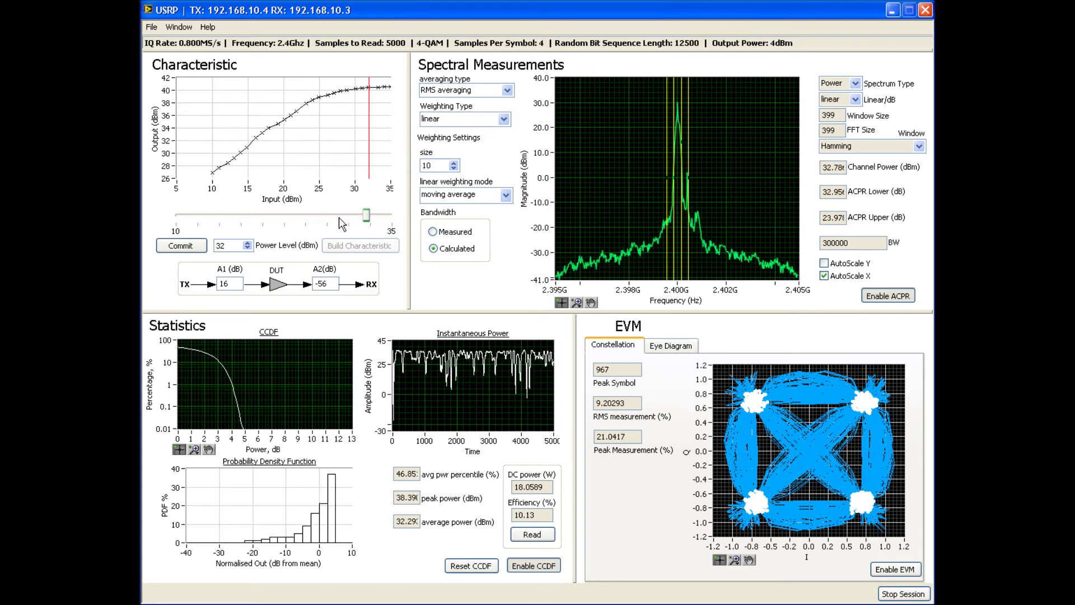
{"action": "left_click", "coordinate": [182, 249]}
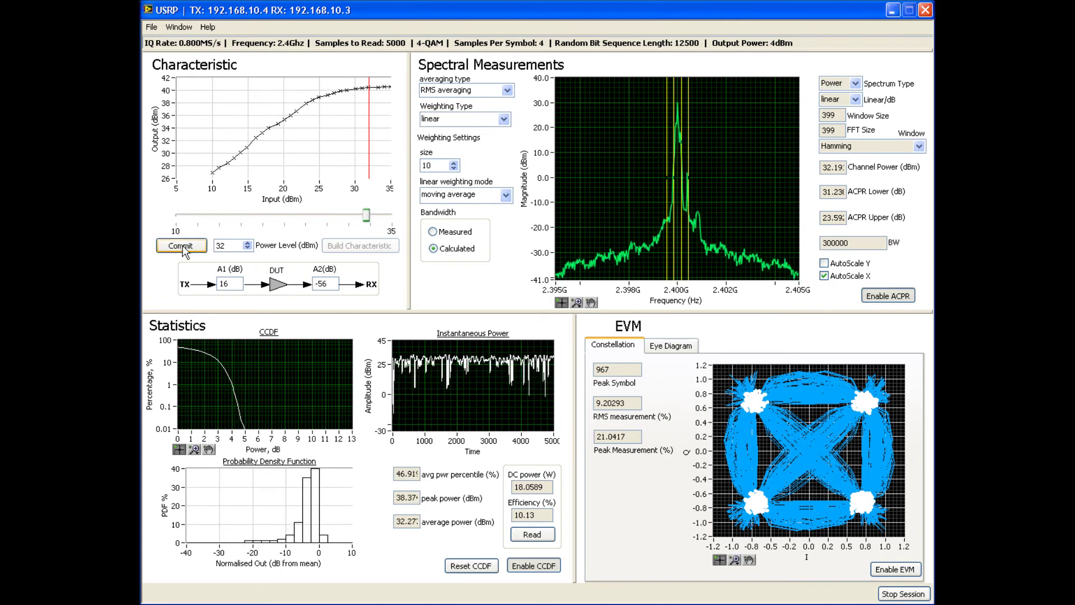
{"action": "left_click", "coordinate": [182, 246]}
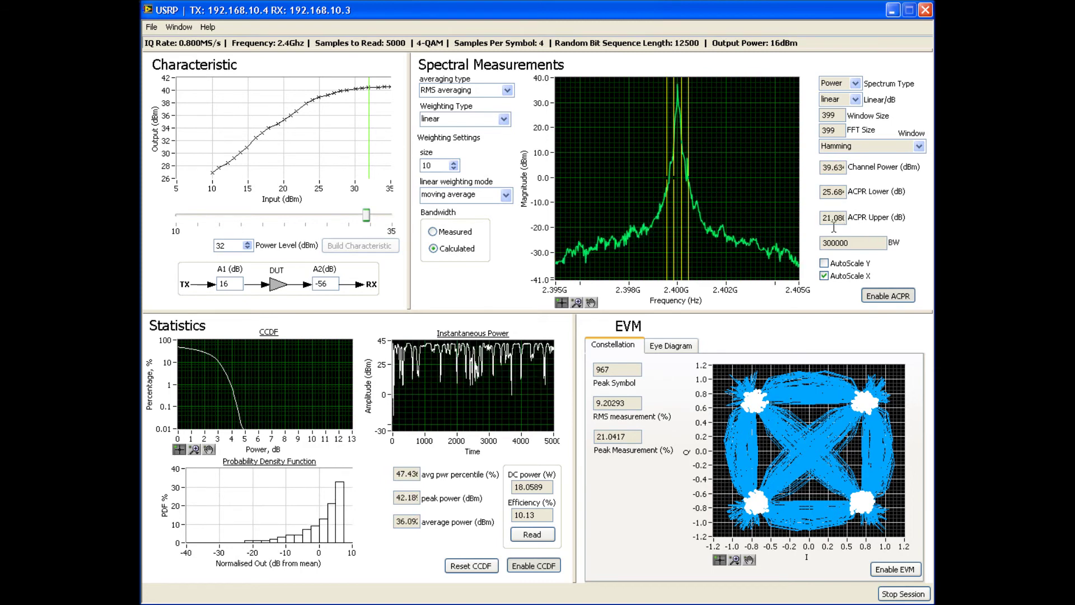
{"action": "left_click", "coordinate": [467, 566]}
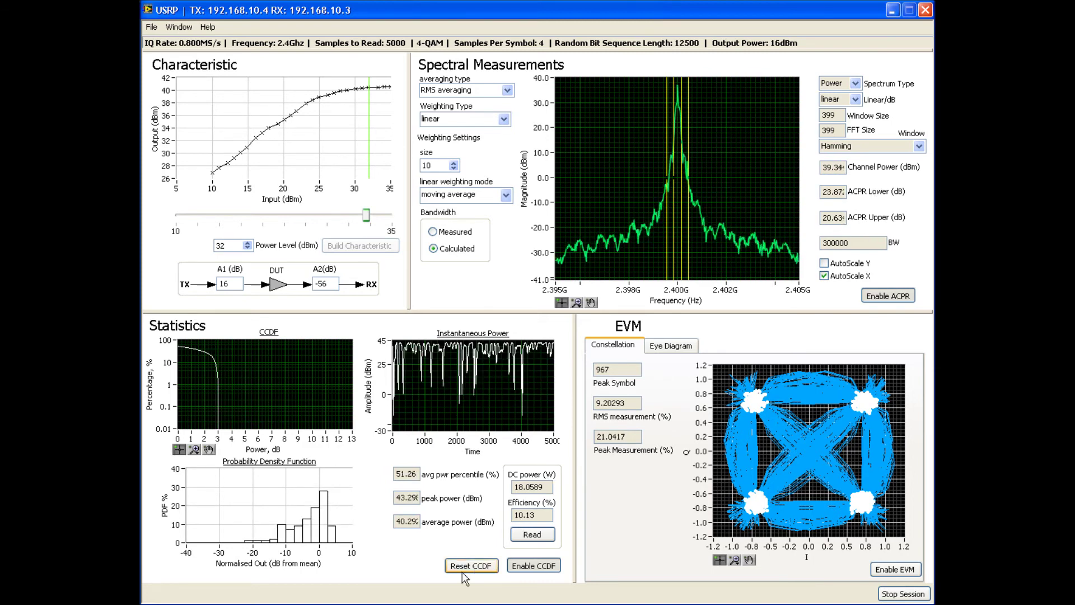
{"action": "left_click", "coordinate": [526, 536]}
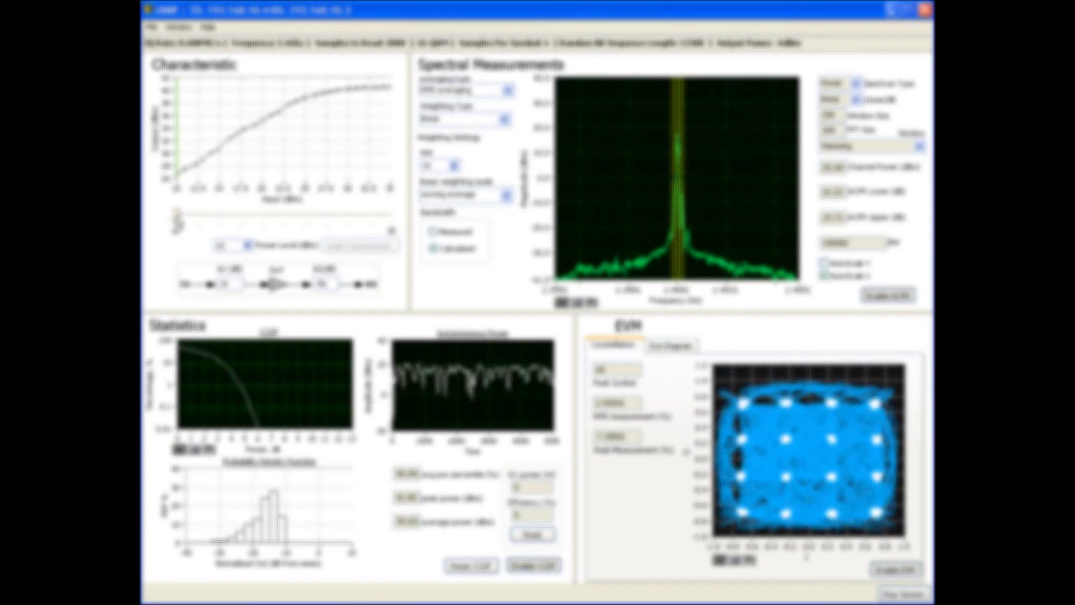
- Raise the 16-QAM drive level in steps toward saturation, applying each new level
{"action": "left_click", "coordinate": [181, 245]}
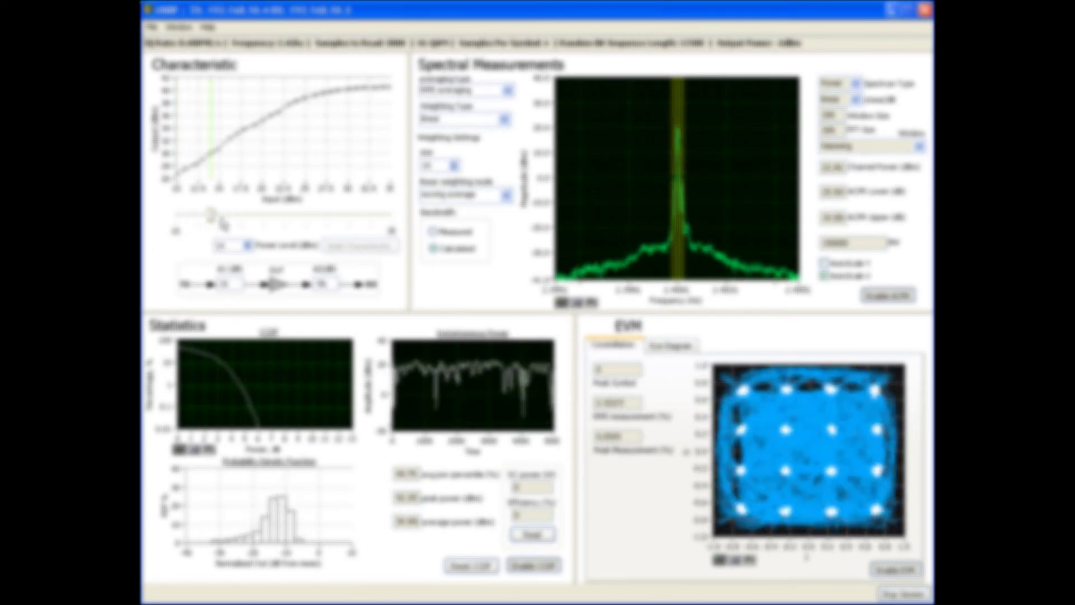
{"action": "left_click_drag", "start_coordinate": [213, 225], "coordinate": [297, 222]}
{"action": "left_click", "coordinate": [200, 245]}
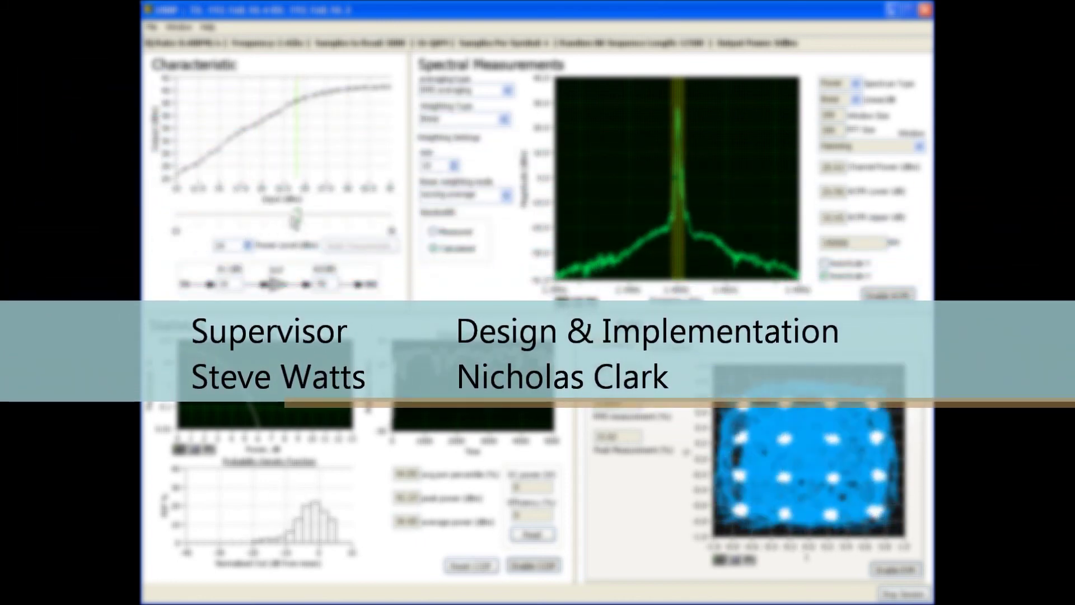
{"action": "left_click_drag", "start_coordinate": [300, 222], "coordinate": [361, 222]}
{"action": "left_click_drag", "start_coordinate": [360, 221], "coordinate": [360, 222]}
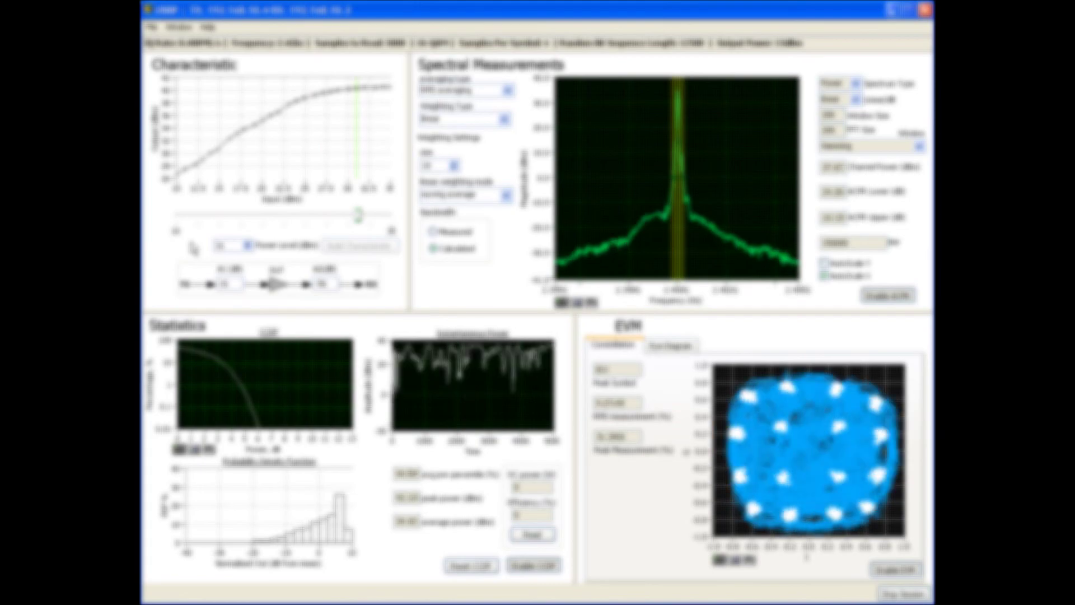